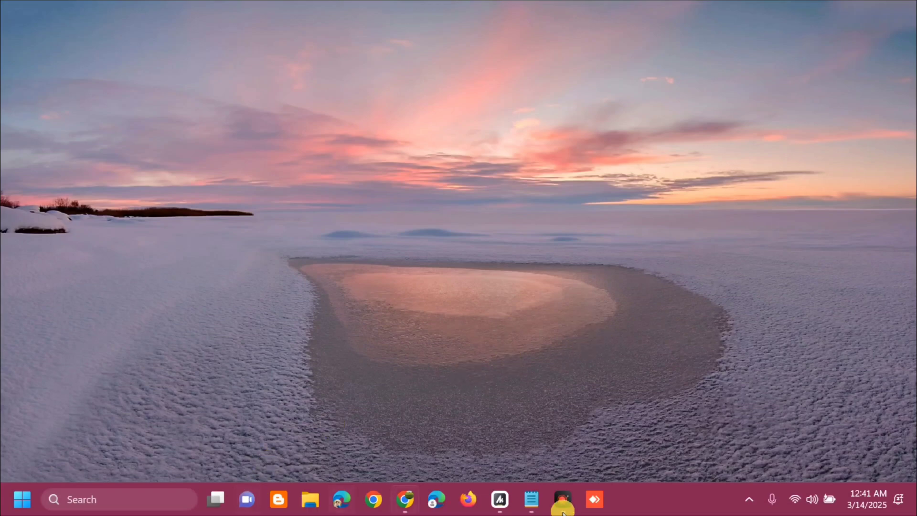
Step: Launch Task Manager from the taskbar's shortcut menu
{"action": "right_click", "coordinate": [667, 501]}
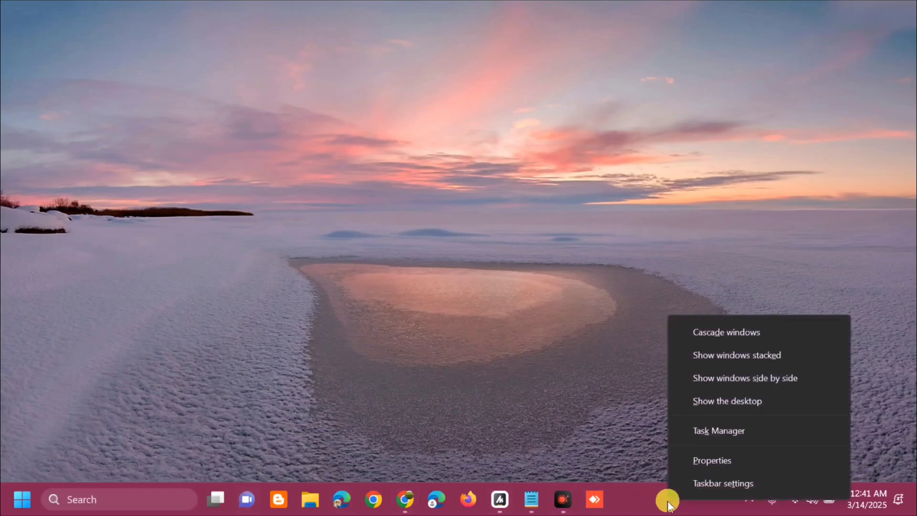
{"action": "left_click", "coordinate": [712, 430]}
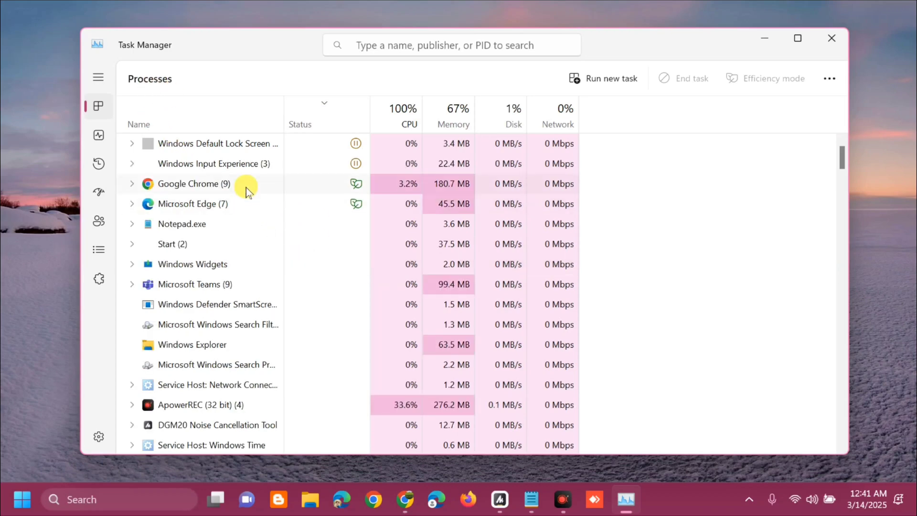
{"action": "scroll", "coordinate": [240, 222], "scroll_direction": "down", "scroll_amount": 1}
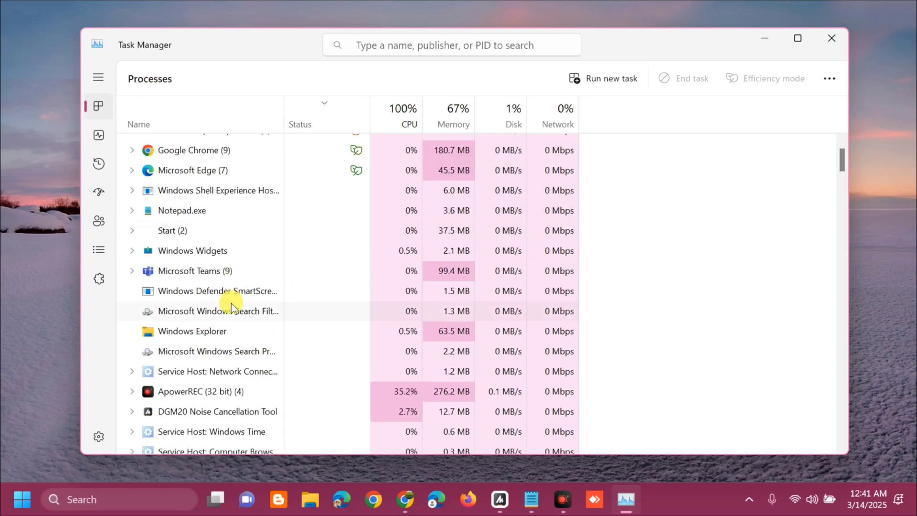
Step: Restart the Windows Explorer process, then close Task Manager
{"action": "left_click", "coordinate": [252, 332]}
{"action": "right_click", "coordinate": [253, 331]}
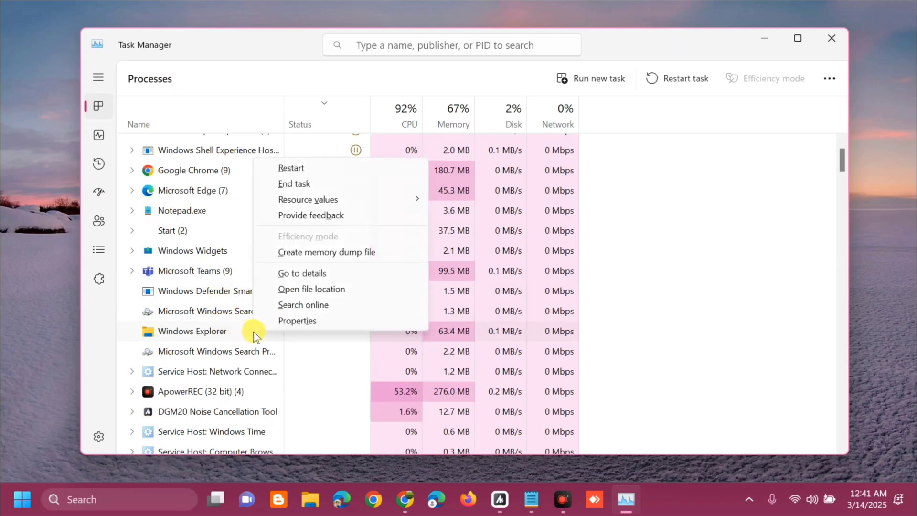
{"action": "left_click", "coordinate": [295, 170]}
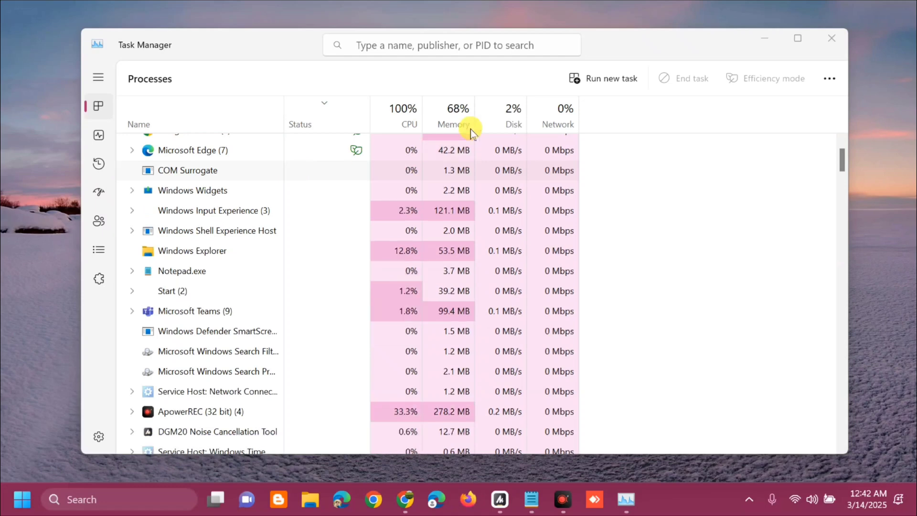
{"action": "left_click", "coordinate": [833, 40]}
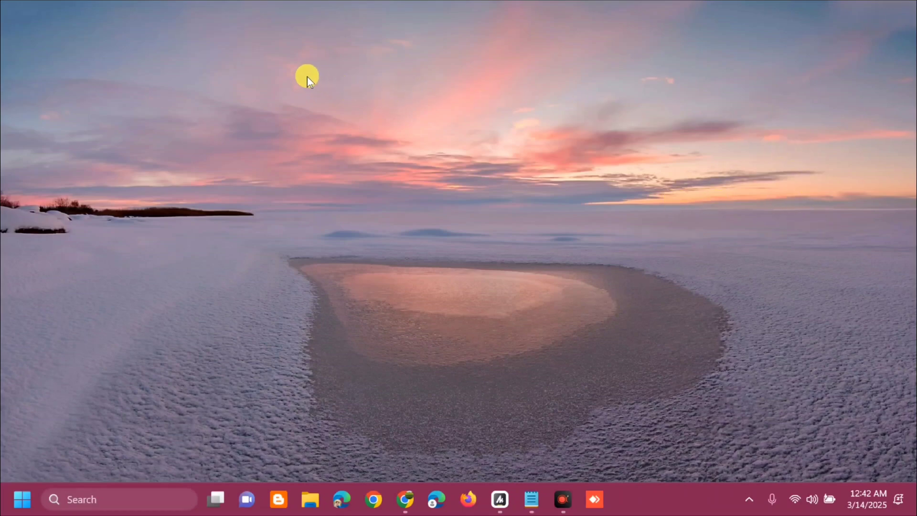
Step: Show the desktop's shortcut menu with Display settings and Personalize
{"action": "right_click", "coordinate": [292, 71]}
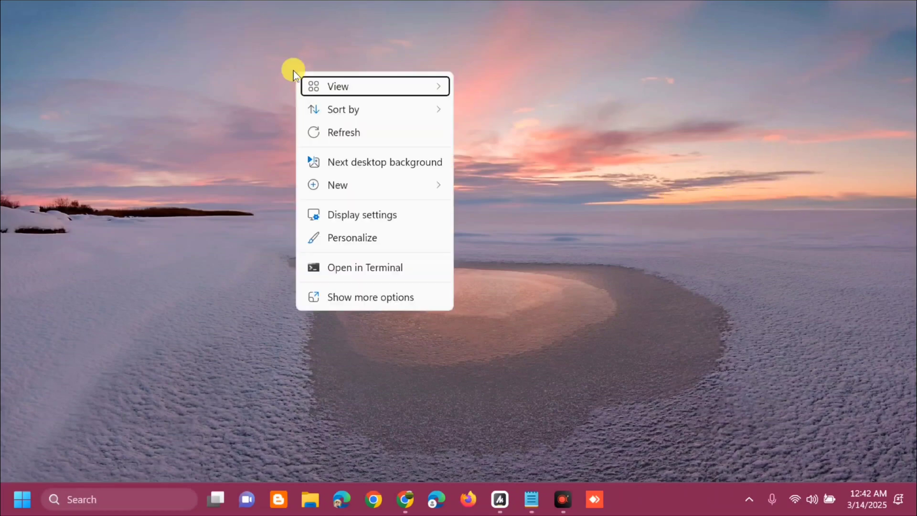
Step: Keep scale at 150% (Recommended) and resolution at 1920 × 1080 (Recommended), then close Settings
{"action": "left_click", "coordinate": [375, 216]}
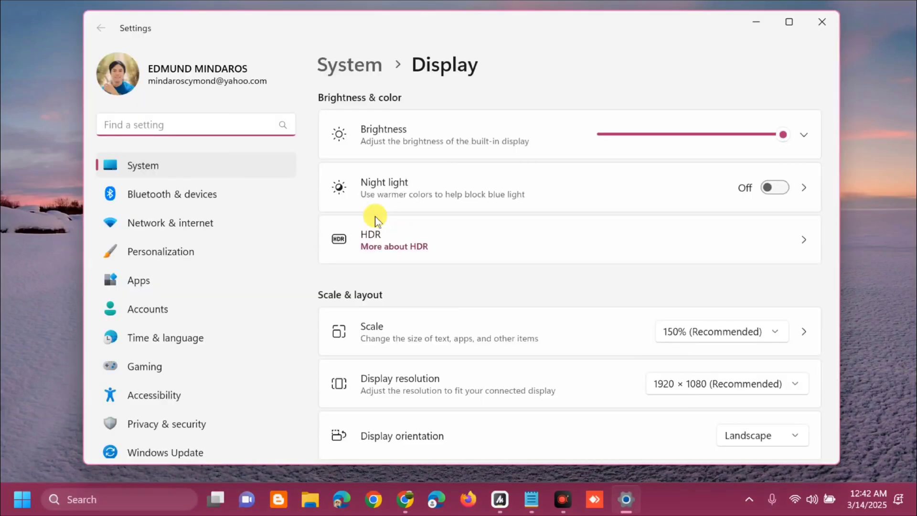
{"action": "scroll", "coordinate": [475, 122], "scroll_direction": "down", "scroll_amount": 2}
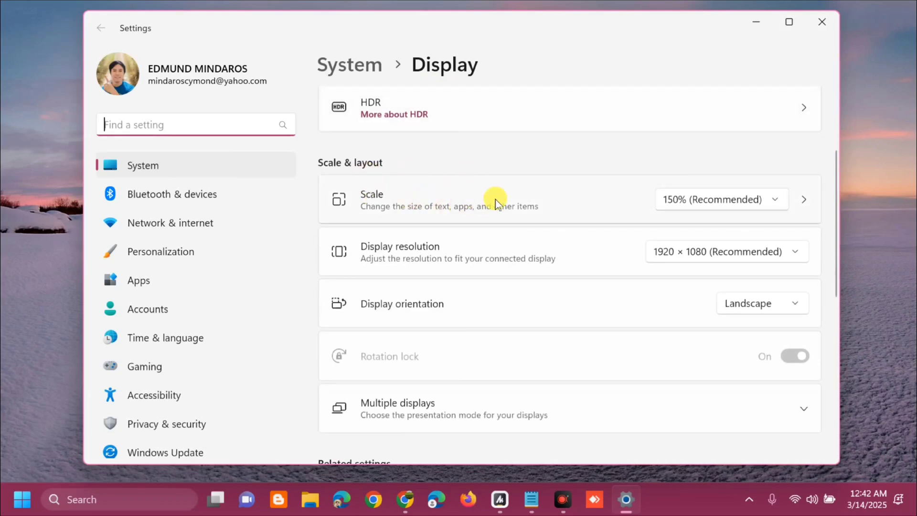
{"action": "left_click", "coordinate": [776, 202]}
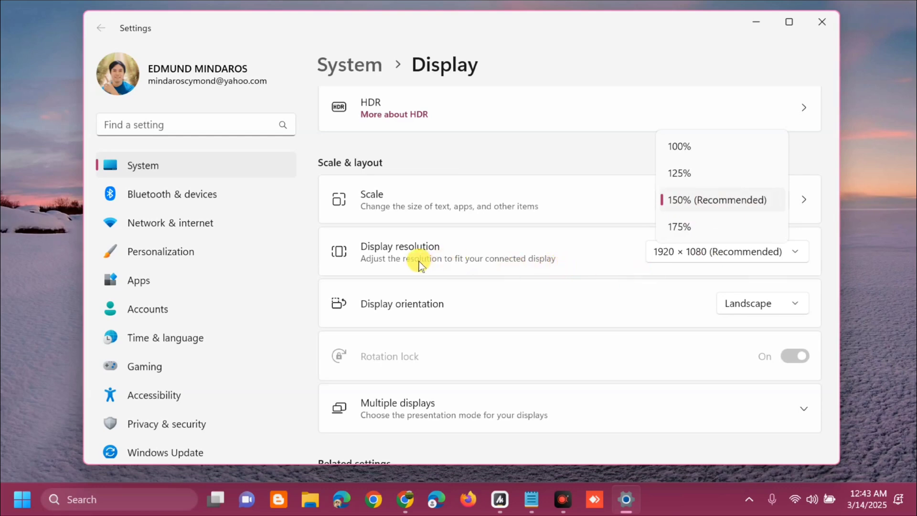
{"action": "left_click", "coordinate": [795, 252]}
{"action": "left_click", "coordinate": [795, 252]}
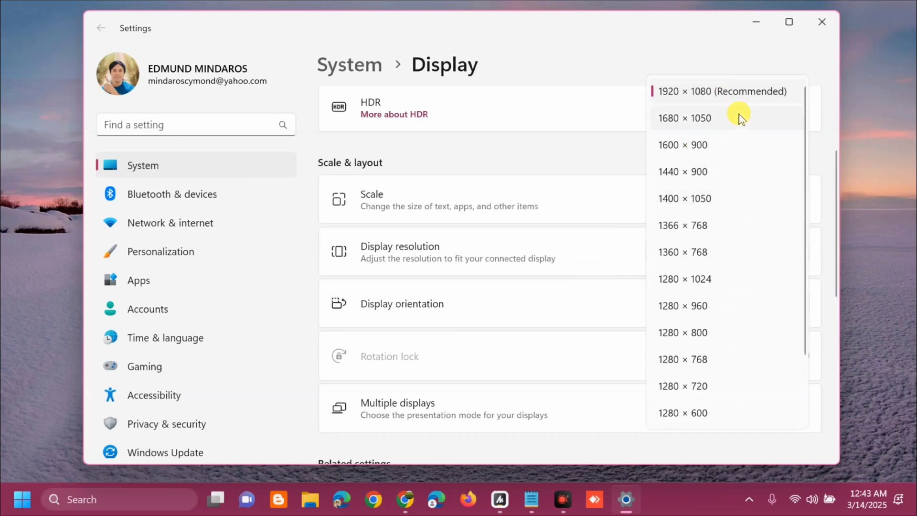
{"action": "left_click", "coordinate": [822, 19]}
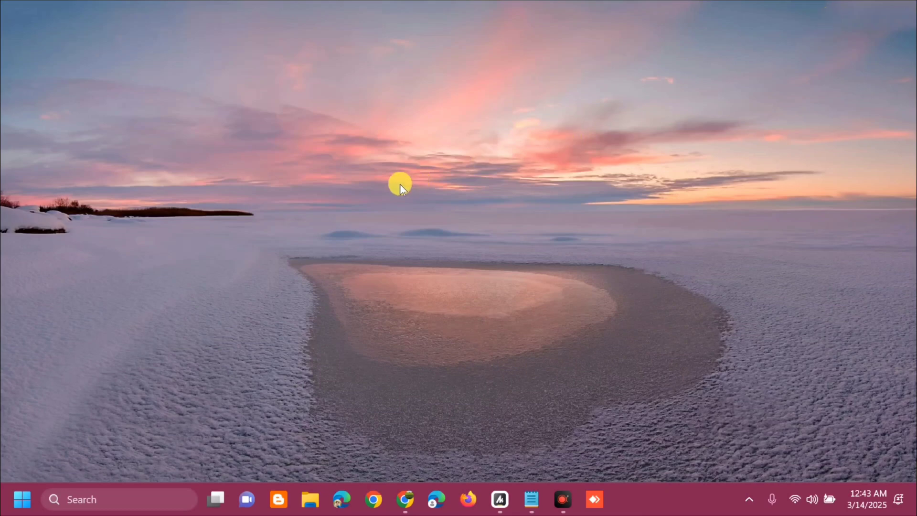
Step: Search the Start menu for File Explorer and launch it on This PC
{"action": "left_click", "coordinate": [23, 498]}
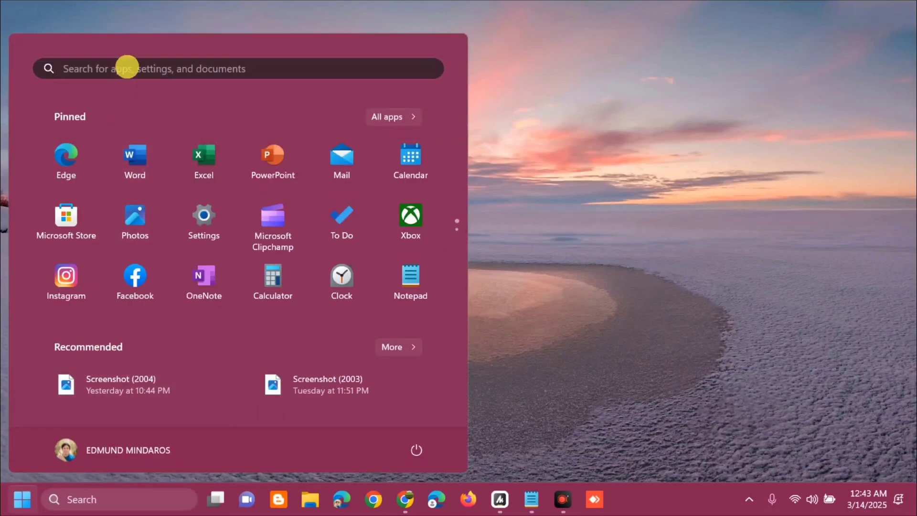
{"action": "left_click", "coordinate": [127, 67]}
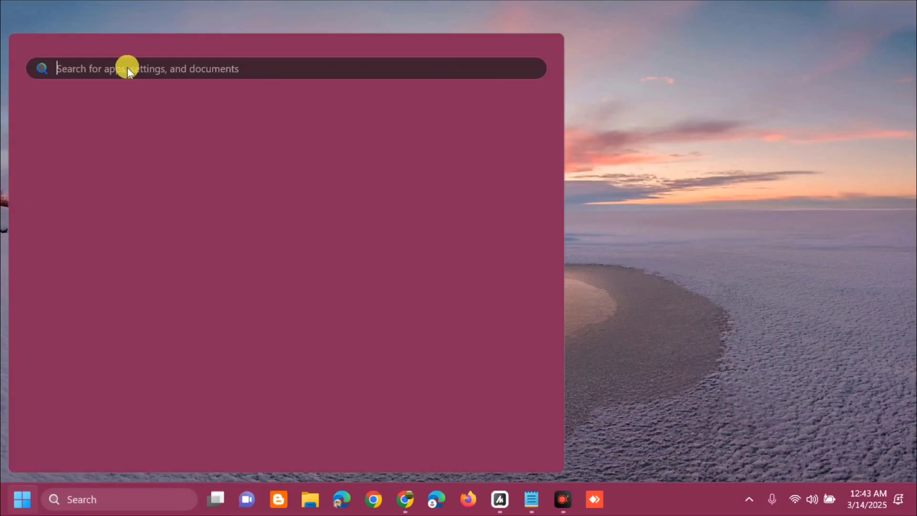
{"action": "type", "text": "FILE EXPLORER"}
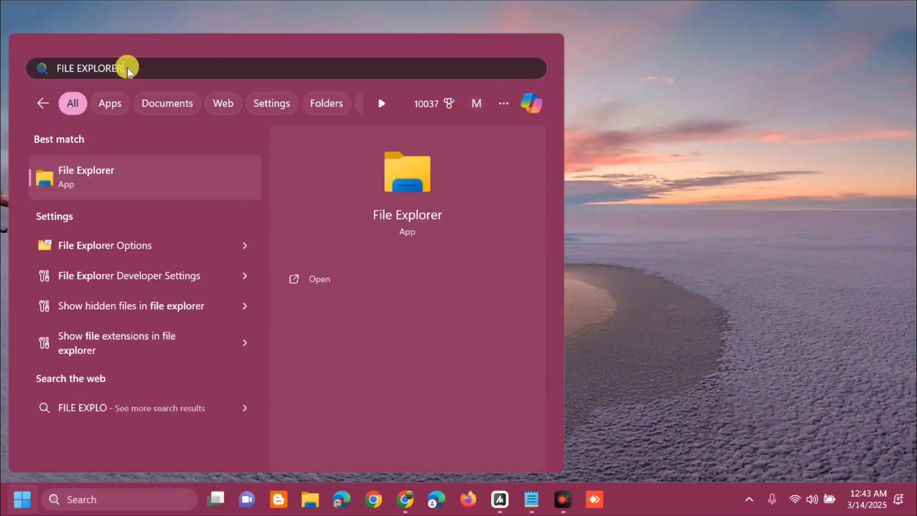
{"action": "left_click", "coordinate": [319, 279]}
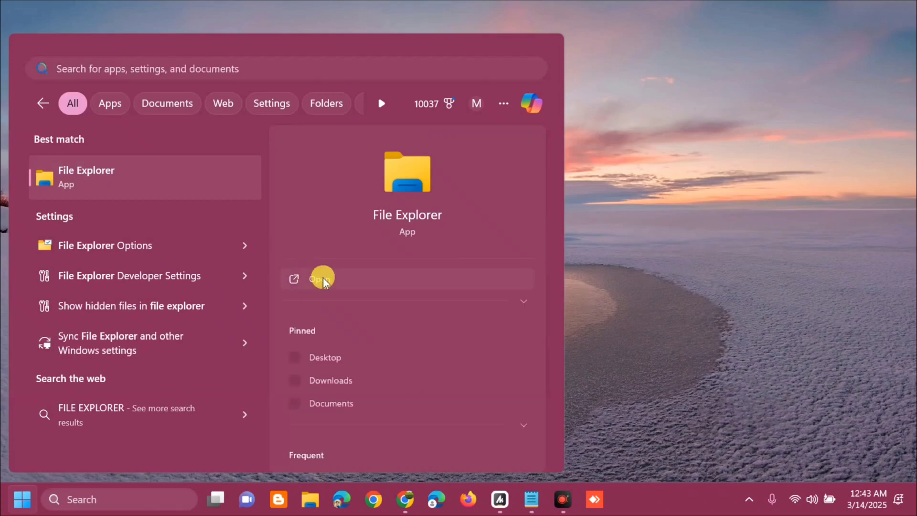
{"action": "left_click", "coordinate": [322, 280]}
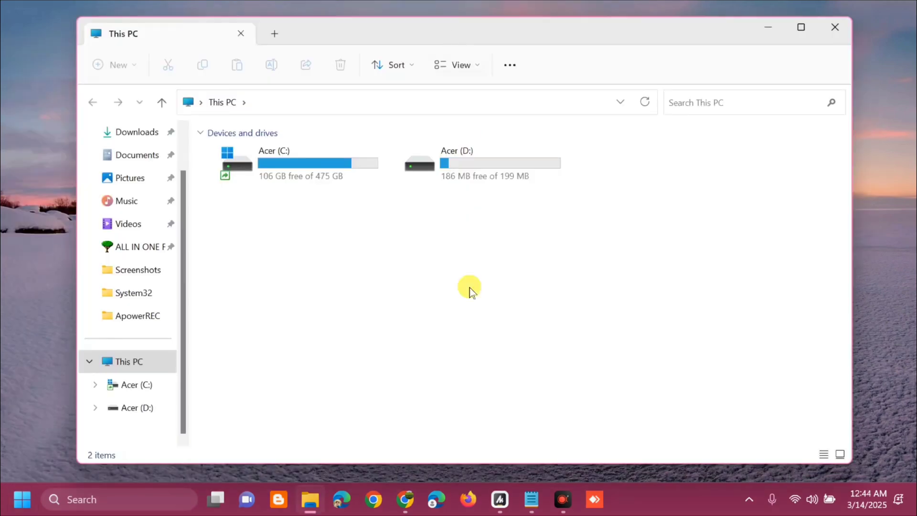
Step: Clear the history via Folder Options' Privacy section, then close File Explorer
{"action": "left_click", "coordinate": [510, 67]}
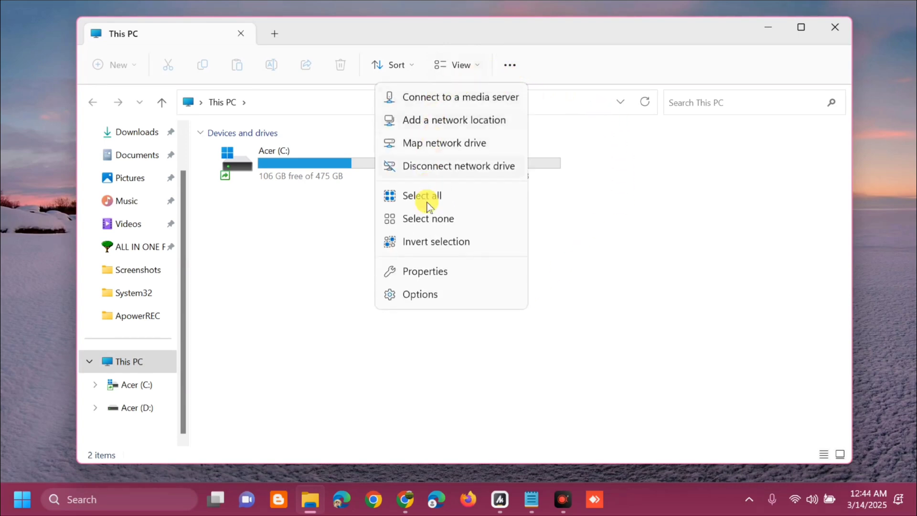
{"action": "left_click", "coordinate": [427, 299]}
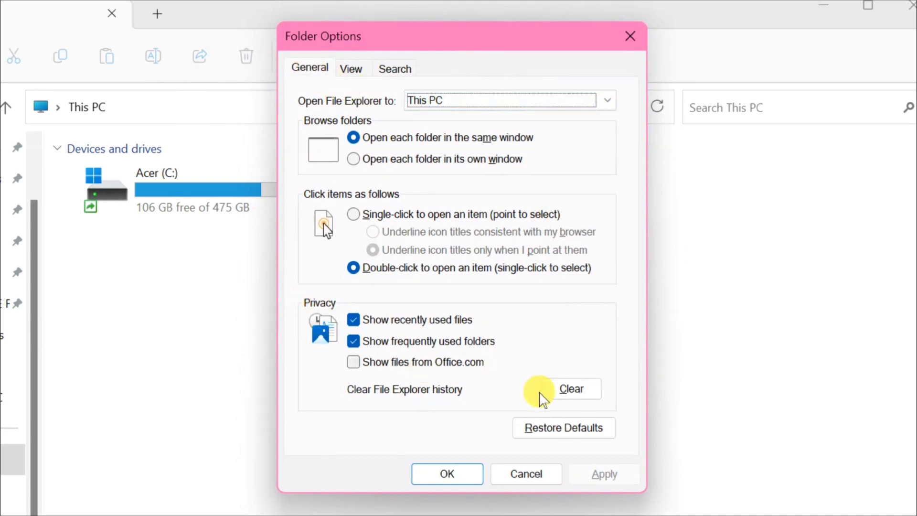
{"action": "left_click", "coordinate": [572, 393]}
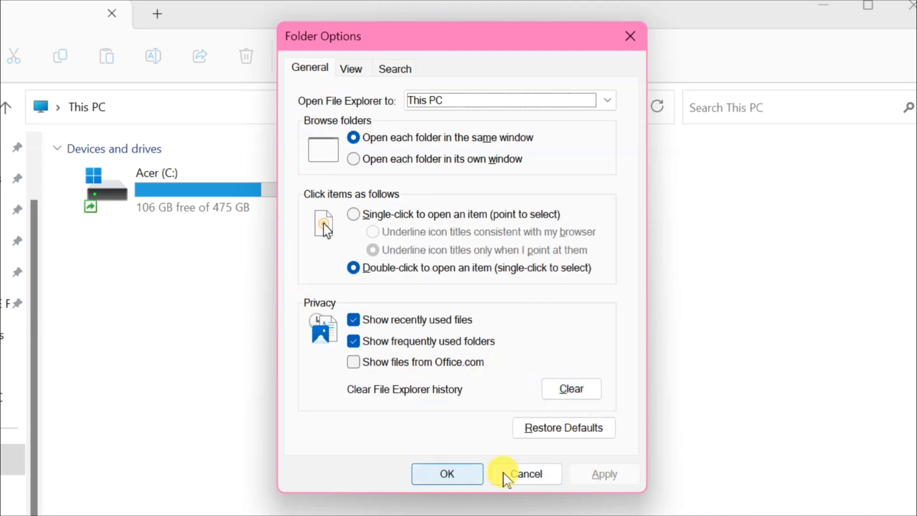
{"action": "left_click", "coordinate": [507, 476]}
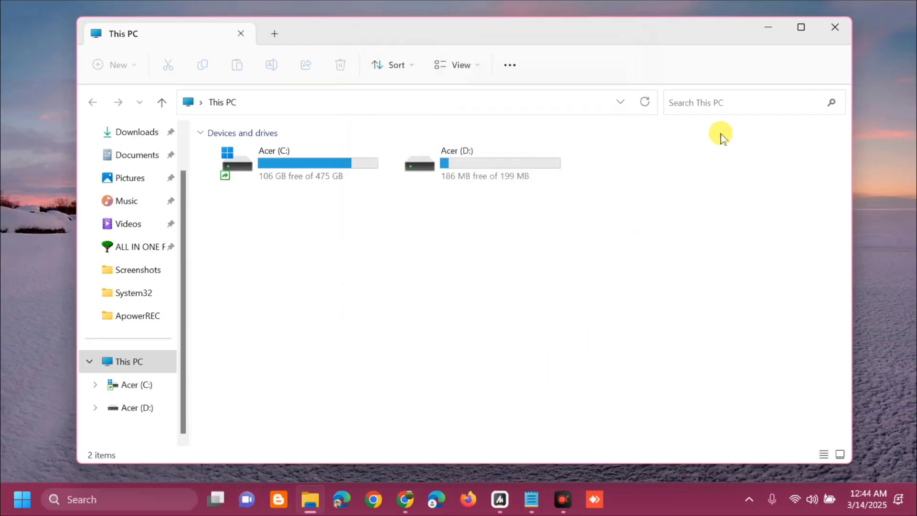
{"action": "left_click", "coordinate": [832, 29]}
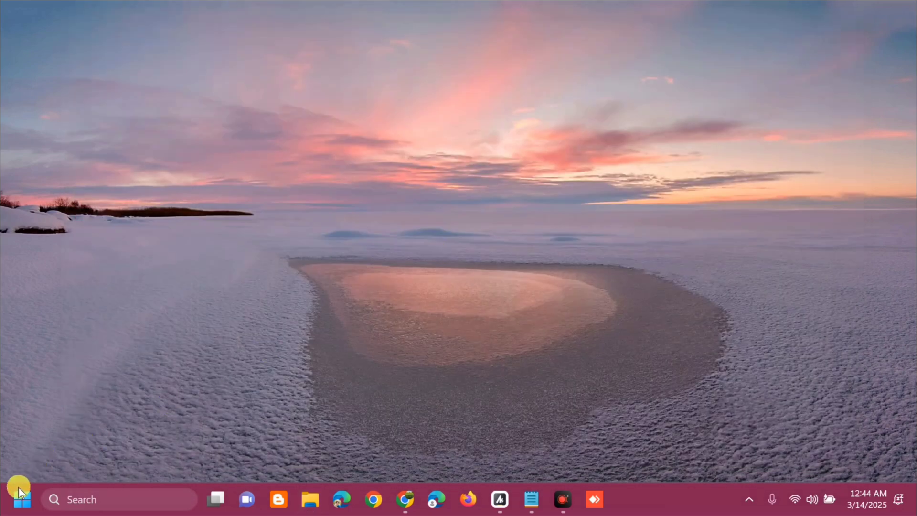
{"action": "left_click", "coordinate": [21, 499]}
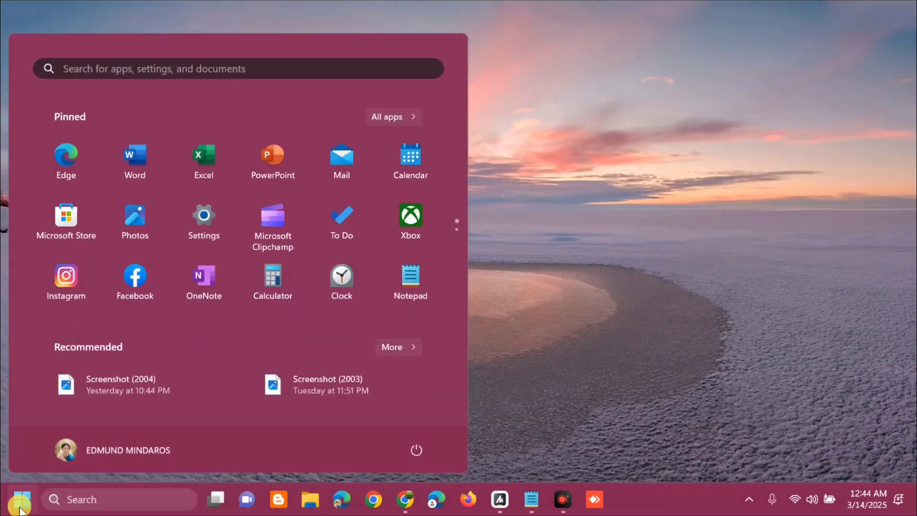
{"action": "left_click", "coordinate": [406, 450]}
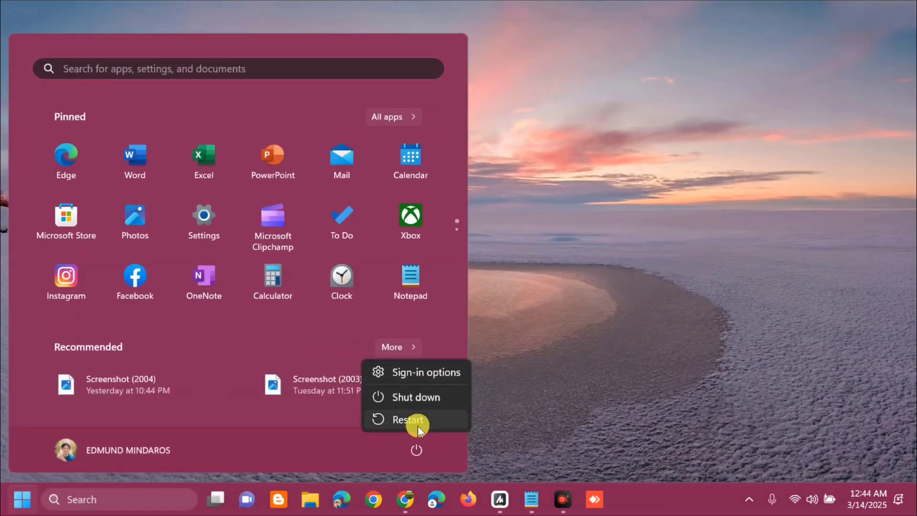
{"action": "left_click", "coordinate": [641, 304]}
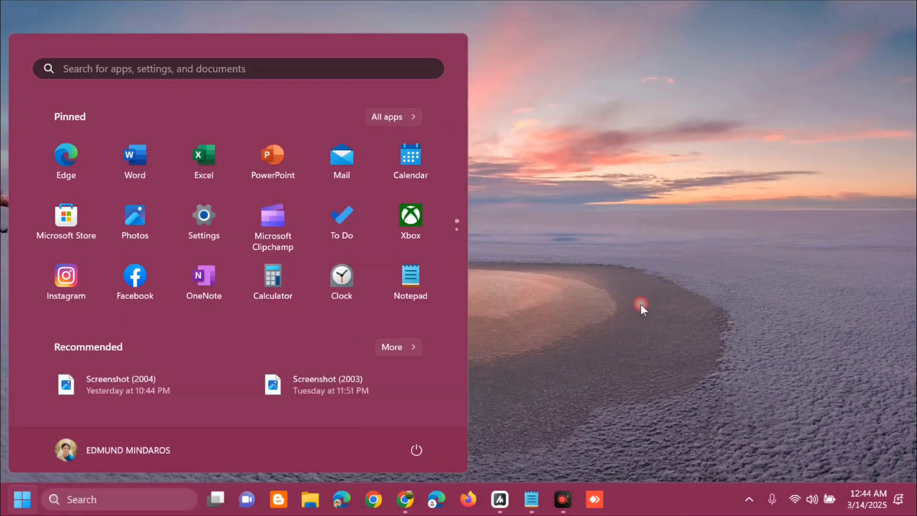
{"action": "left_click", "coordinate": [640, 307]}
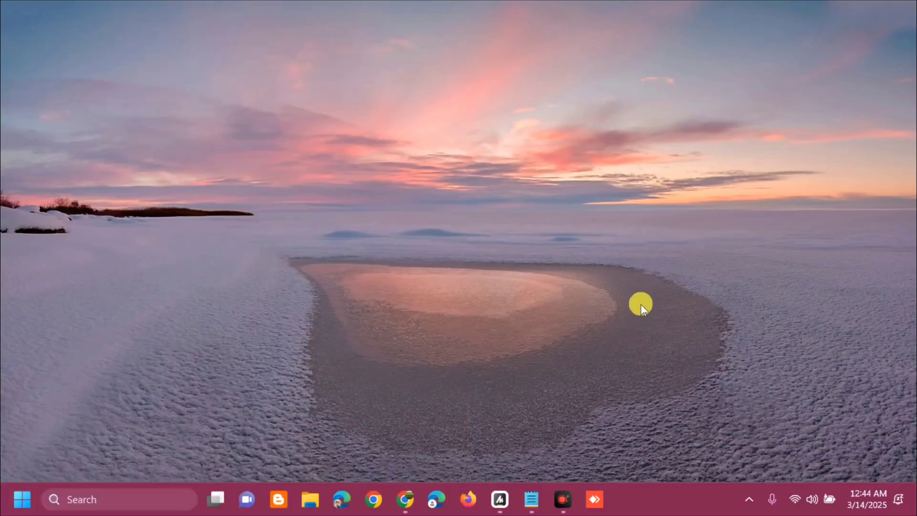